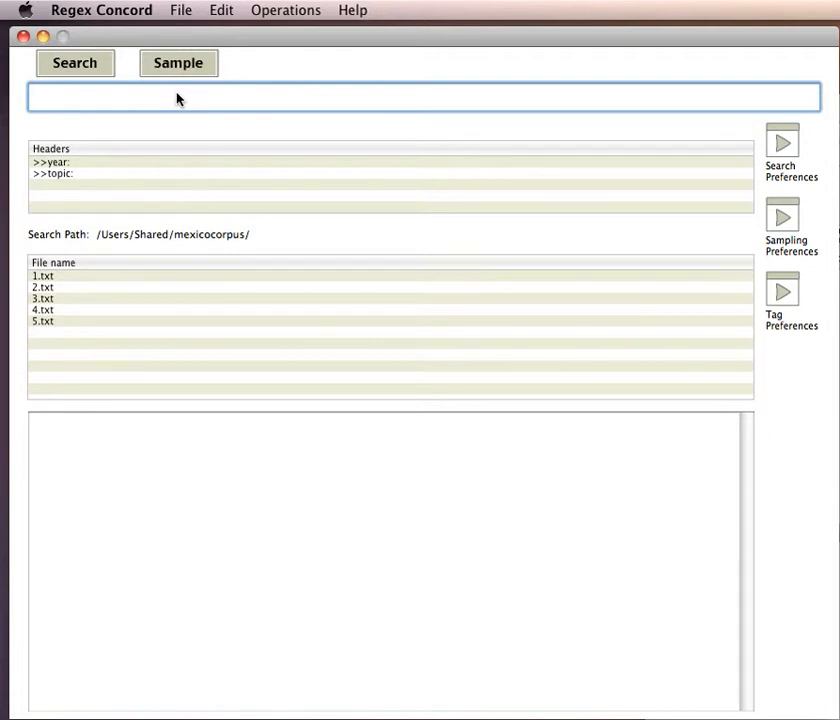
Step: Run a sample of the corpus for the regular expression (un|una)
type("(")
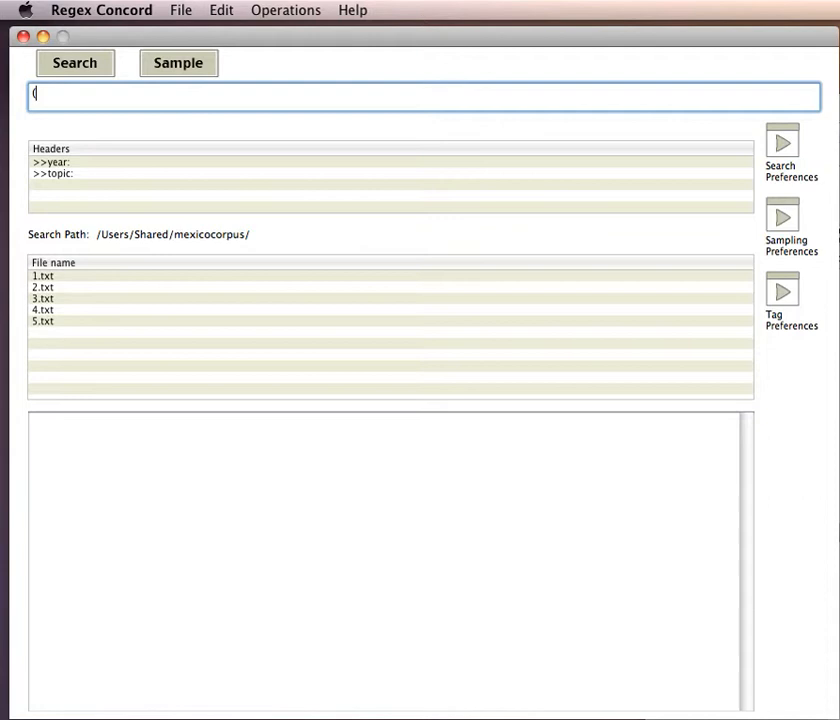
type("un|una)")
left_click(180, 63)
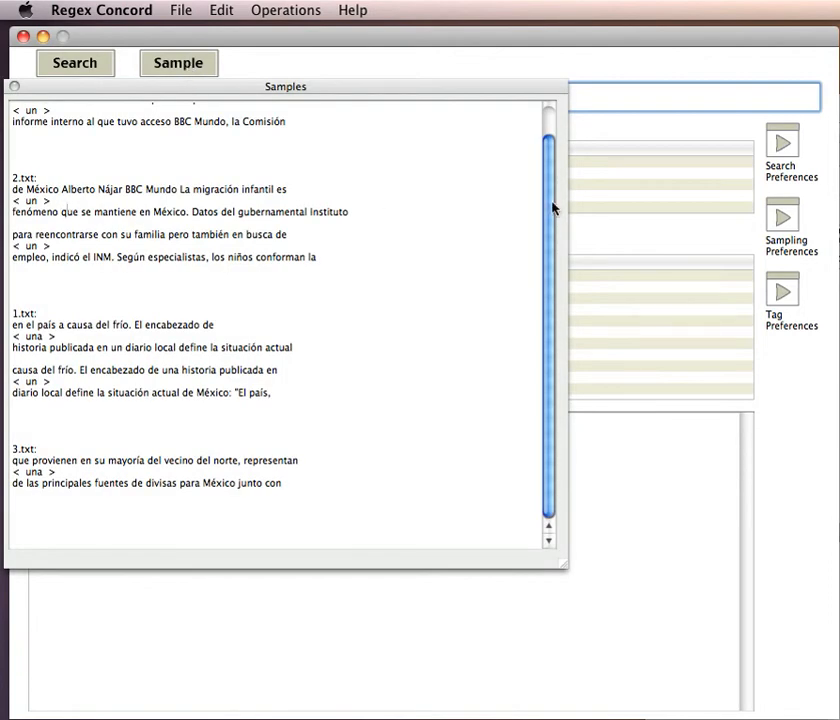
Step: Examine the sampled matches from the first one, checking each file name, matched word and the context before and after it
left_click_drag(555, 208, 557, 112)
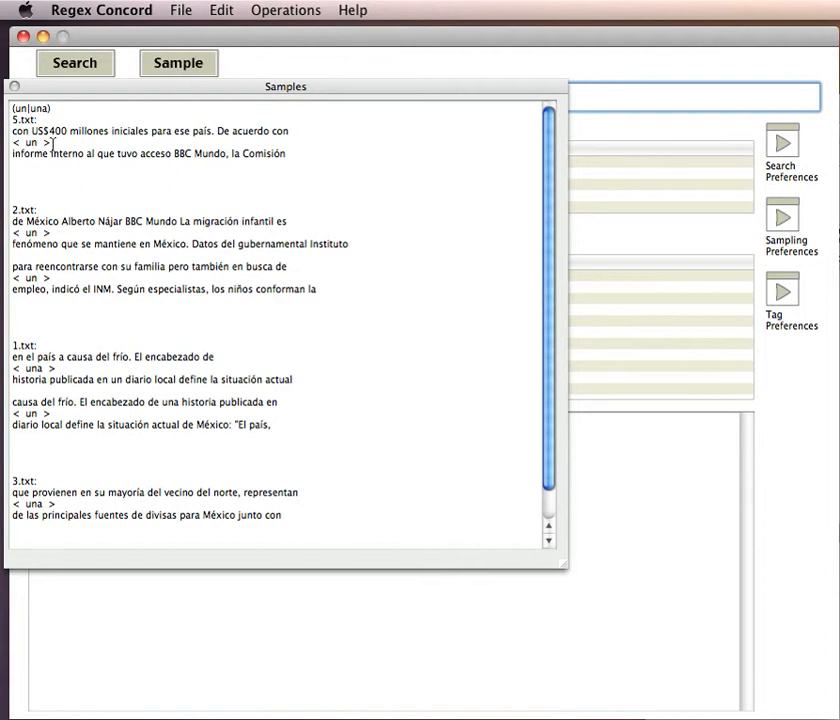
left_click_drag(52, 143, 14, 143)
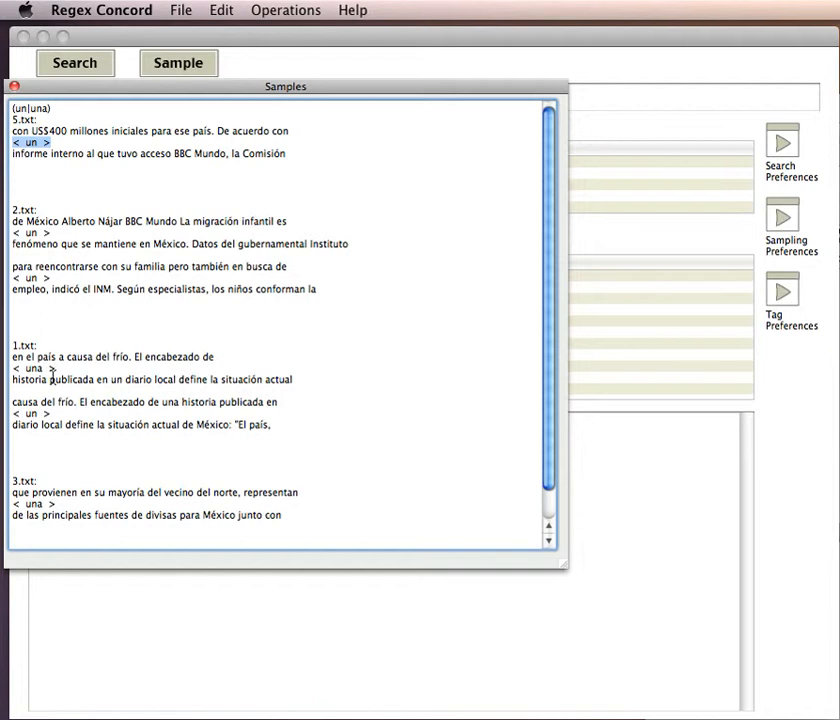
left_click_drag(60, 368, 14, 372)
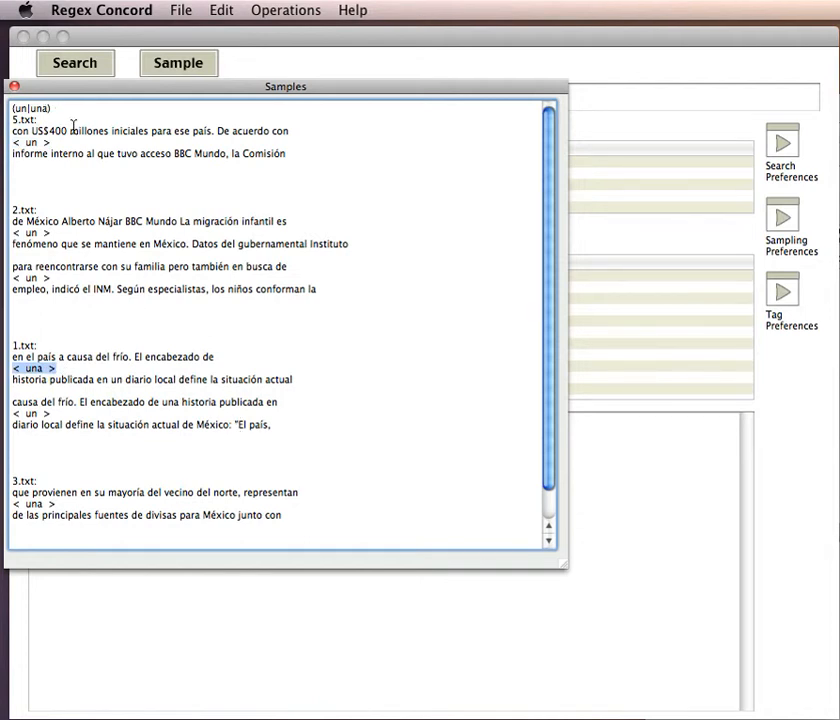
left_click_drag(37, 120, 13, 121)
left_click_drag(65, 142, 10, 142)
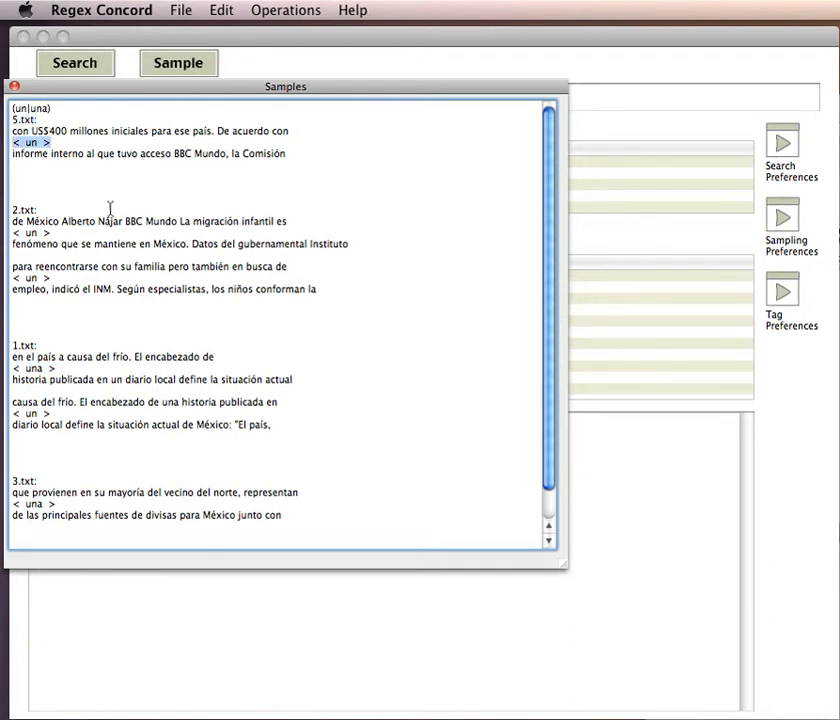
left_click(50, 143)
mouse_move(14, 132)
left_mouse_down()
mouse_move(294, 137)
mouse_move(193, 161)
mouse_move(11, 157)
left_mouse_up()
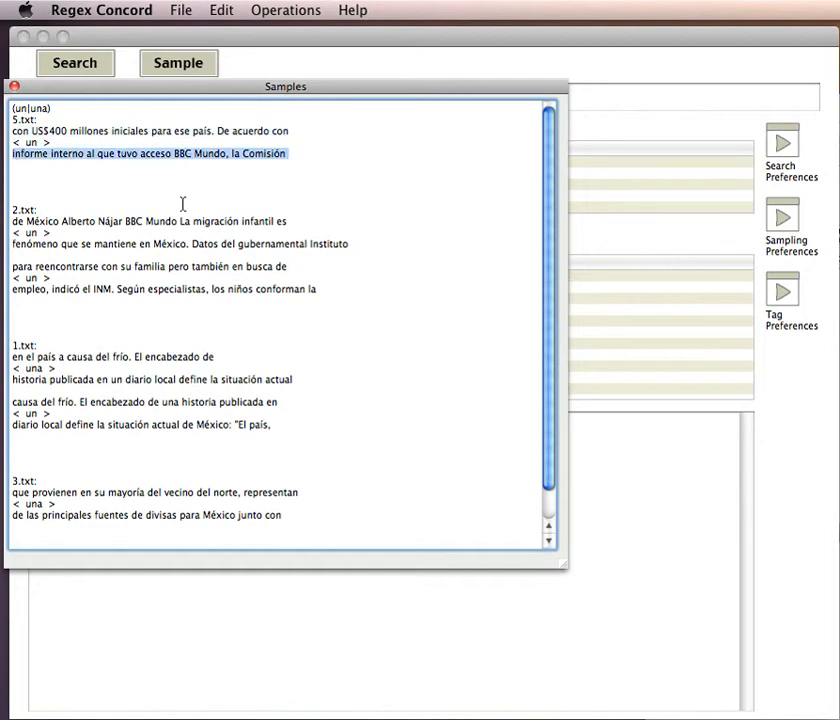
left_click(45, 143)
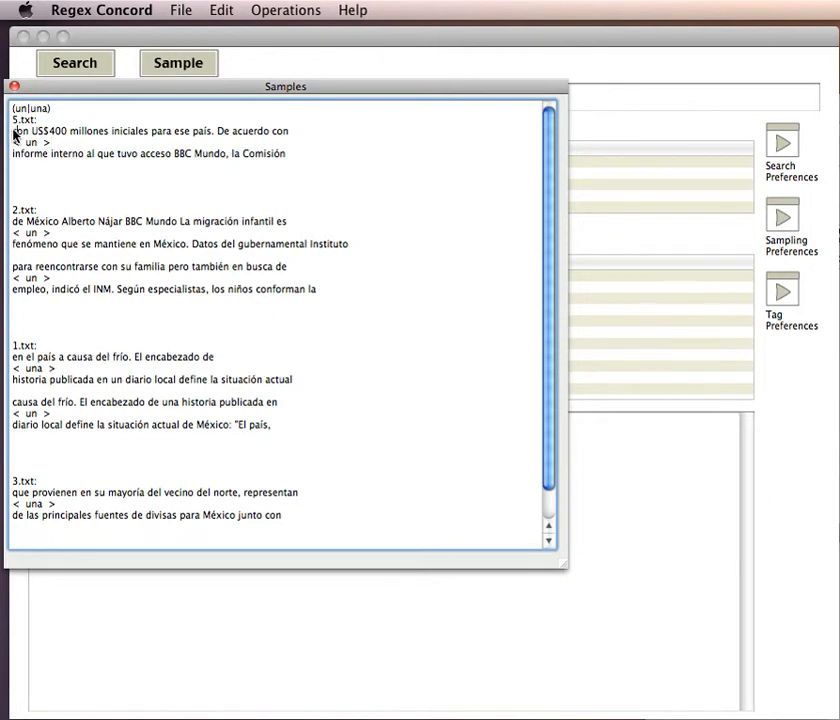
left_click_drag(14, 131, 12, 142)
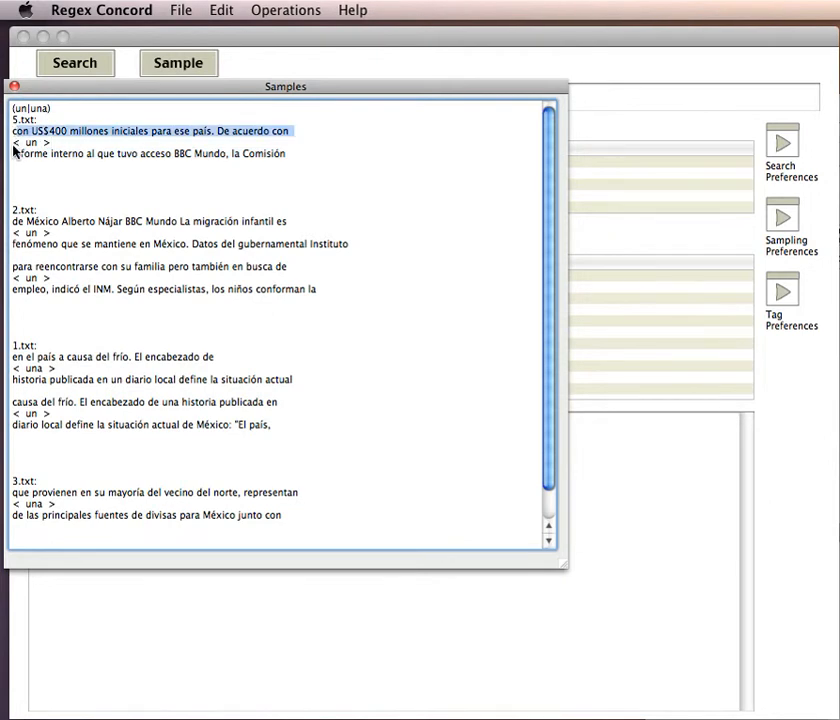
left_click_drag(13, 153, 13, 165)
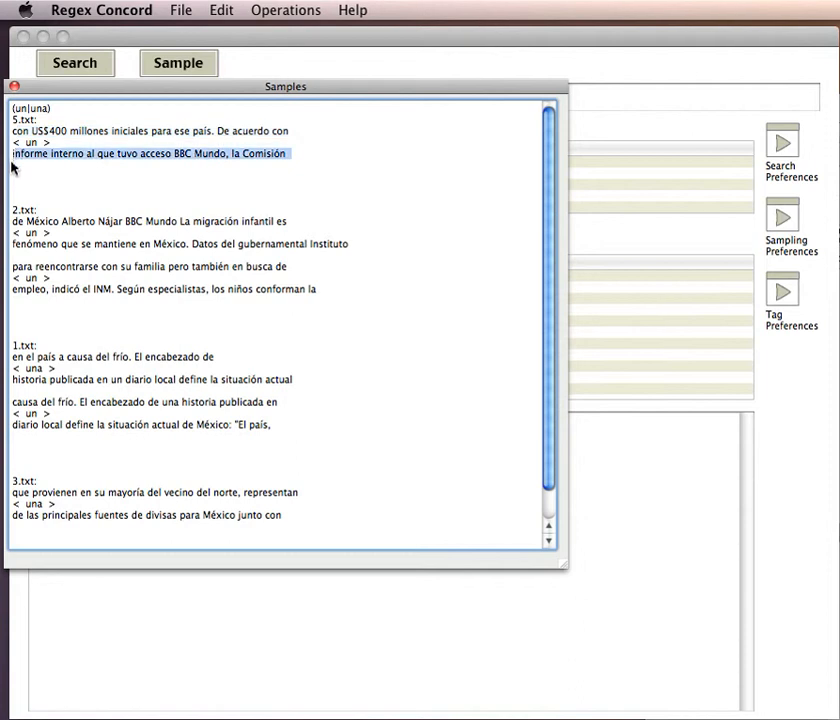
Step: Set the number of pre and post context words to 5 in the search preferences and close them
left_click(785, 158)
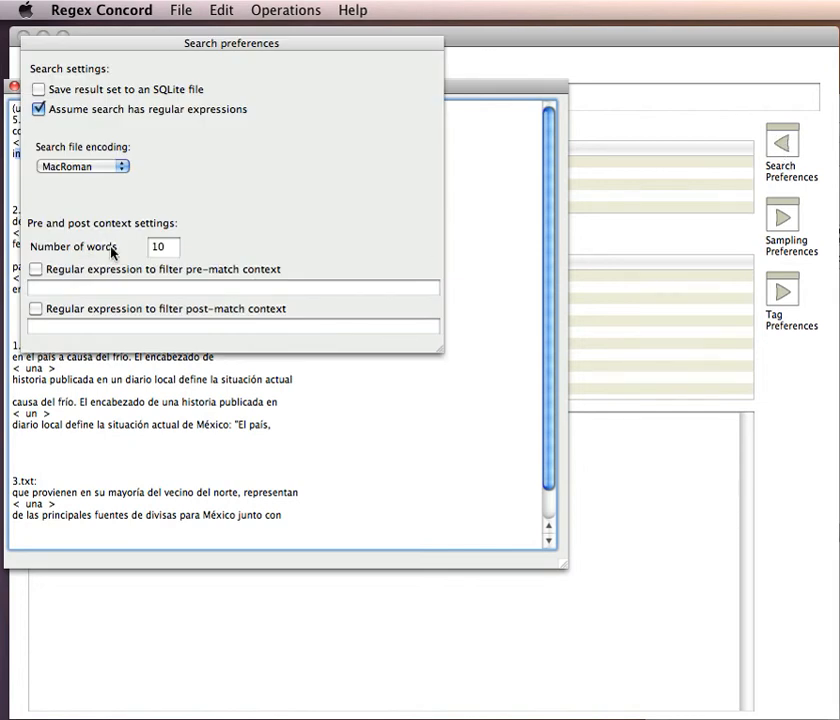
left_click(168, 249)
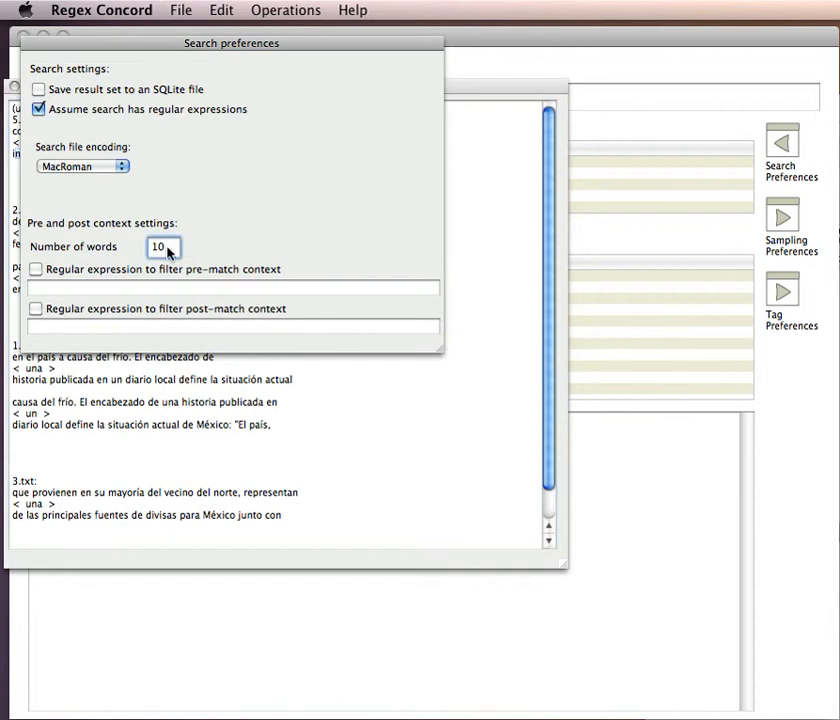
key("BackSpace")
key("BackSpace")
type("5")
left_click(781, 143)
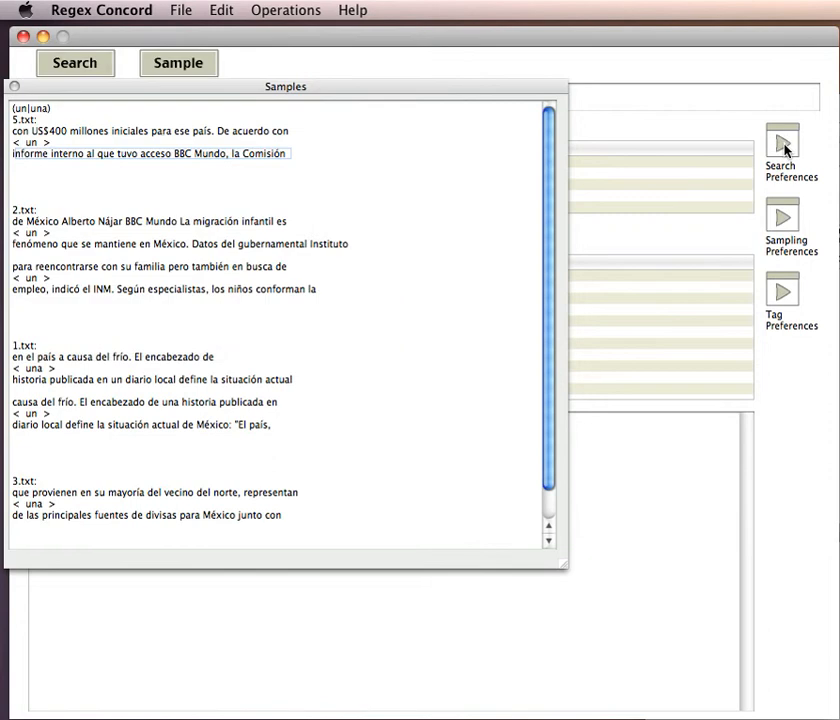
Step: Close the old samples, sample the corpus again for the same expression, and move the new results clear of the search expression
left_click(13, 88)
left_click(178, 68)
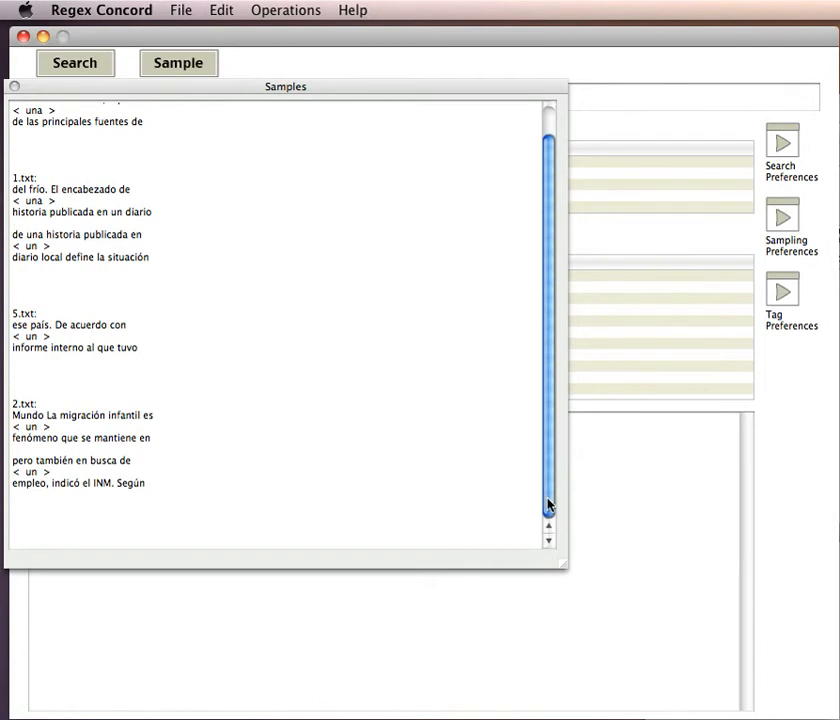
left_click_drag(548, 506, 548, 343)
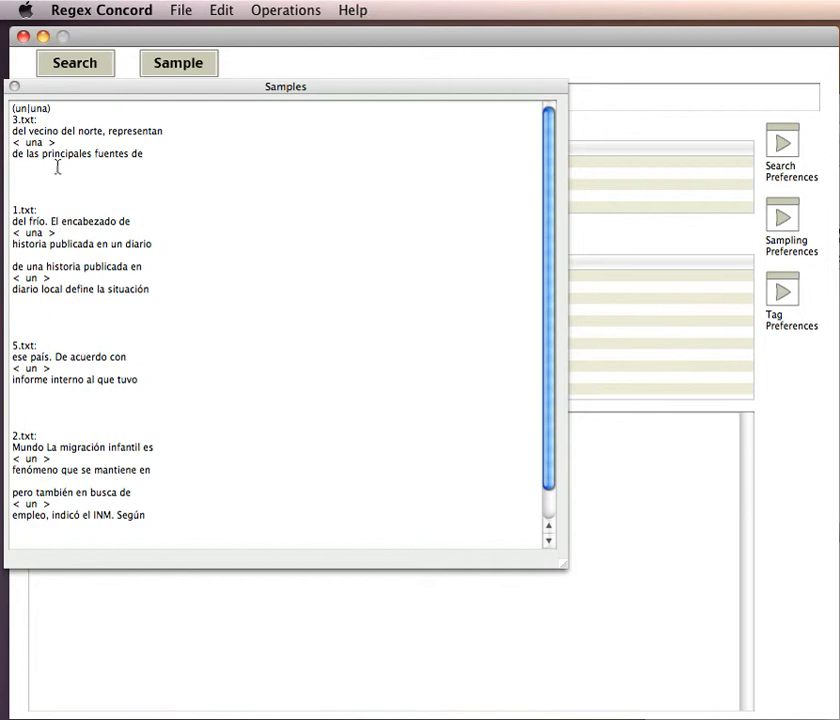
left_click_drag(128, 93, 158, 136)
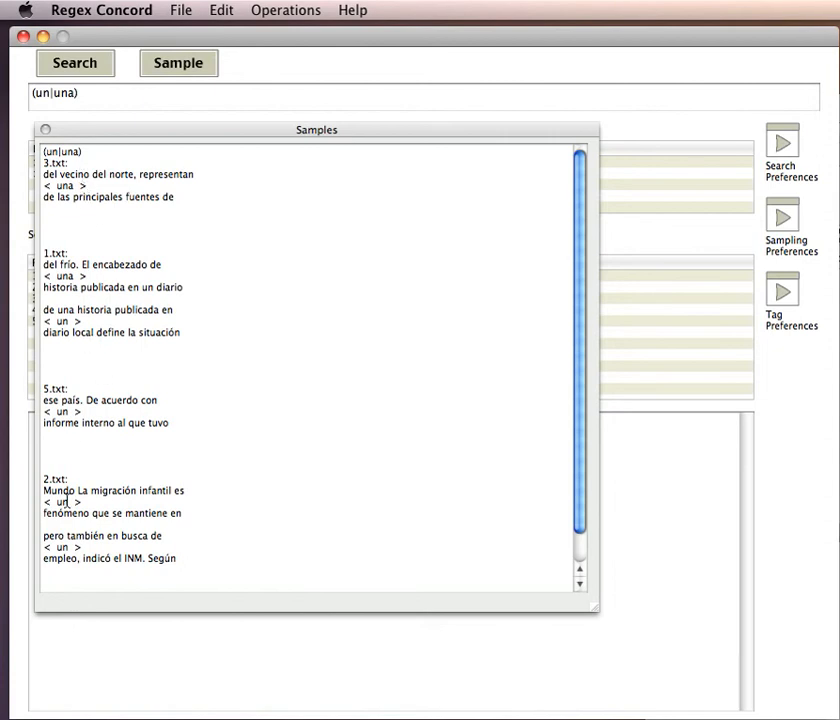
scroll(110, 505, "down", 3)
scroll(109, 500, "up", 3)
Step: Enable searching through a random sample in the sampling preferences, with 40 files to sample and -1 matches per file
left_click(783, 216)
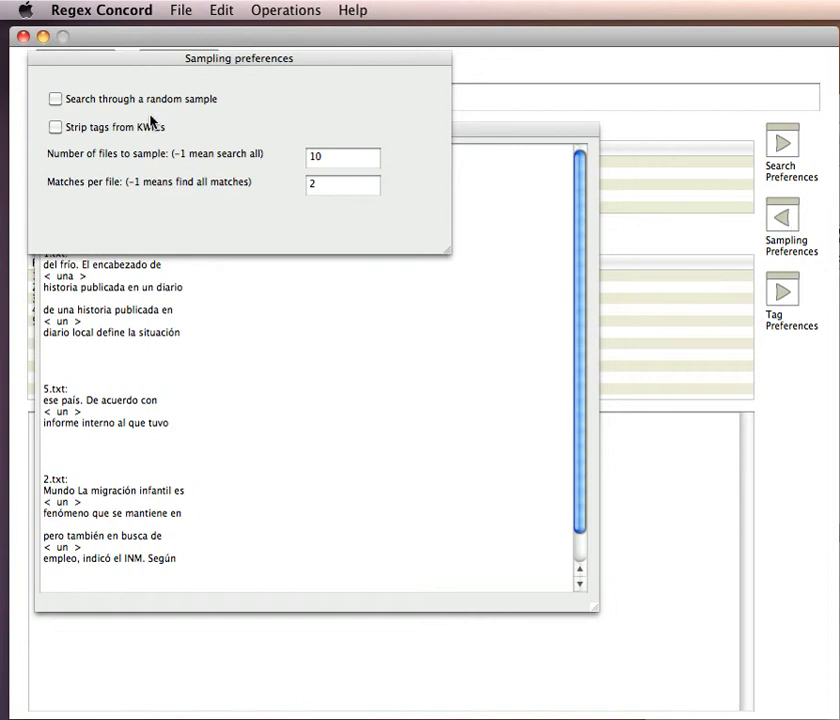
left_click(56, 100)
left_click(335, 158)
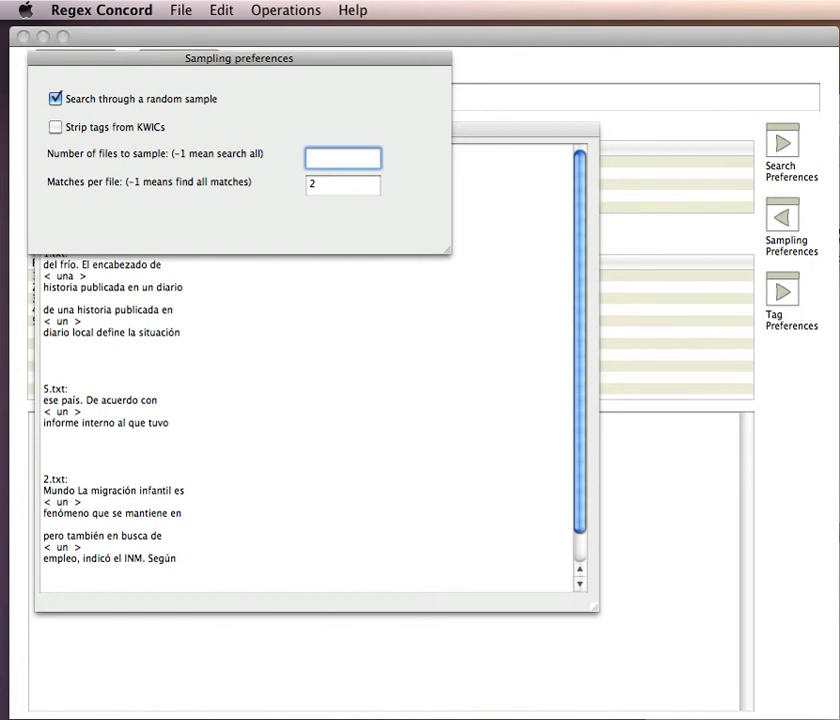
type("40")
left_click(323, 187)
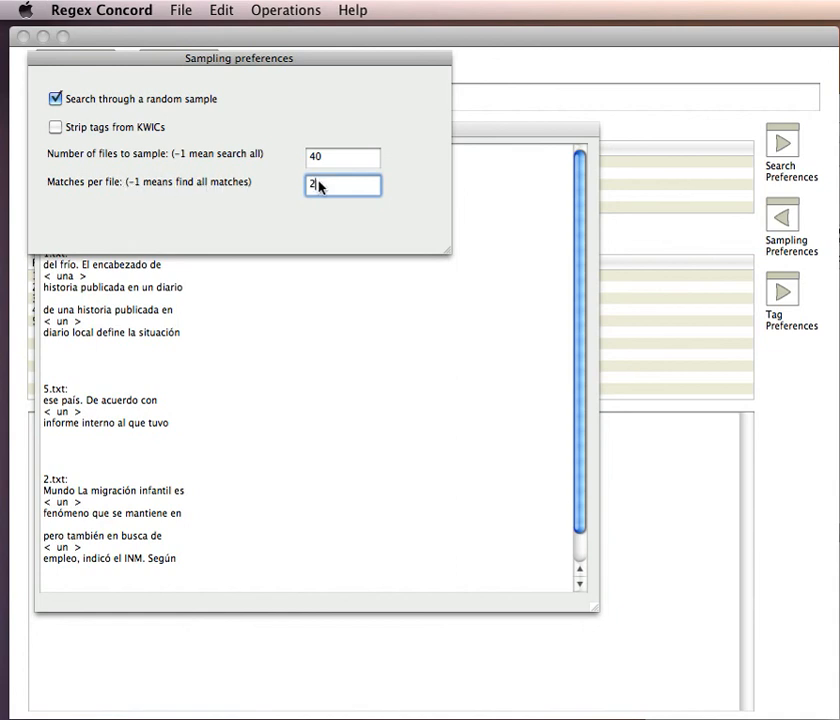
key("BackSpace")
type("-1")
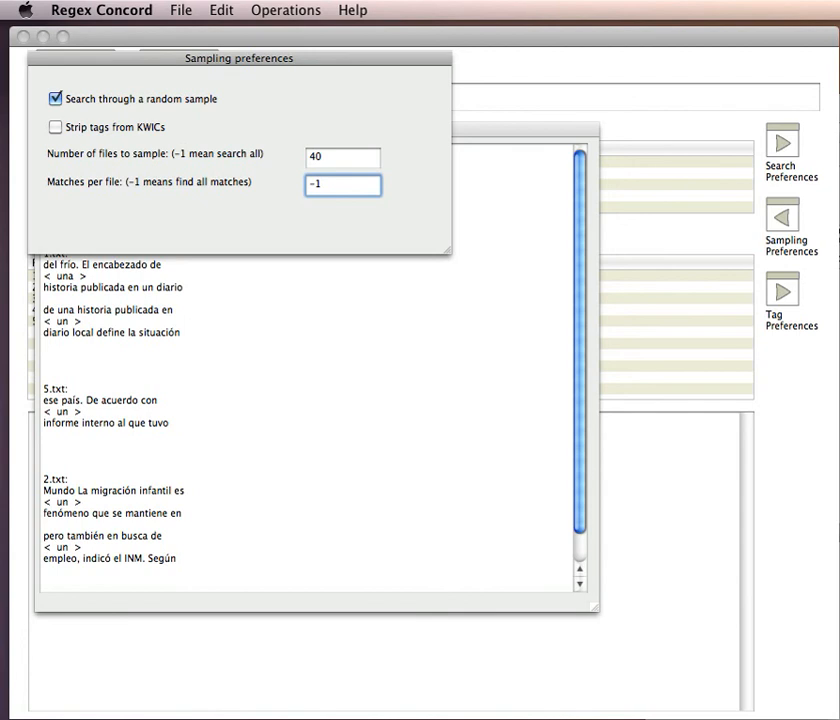